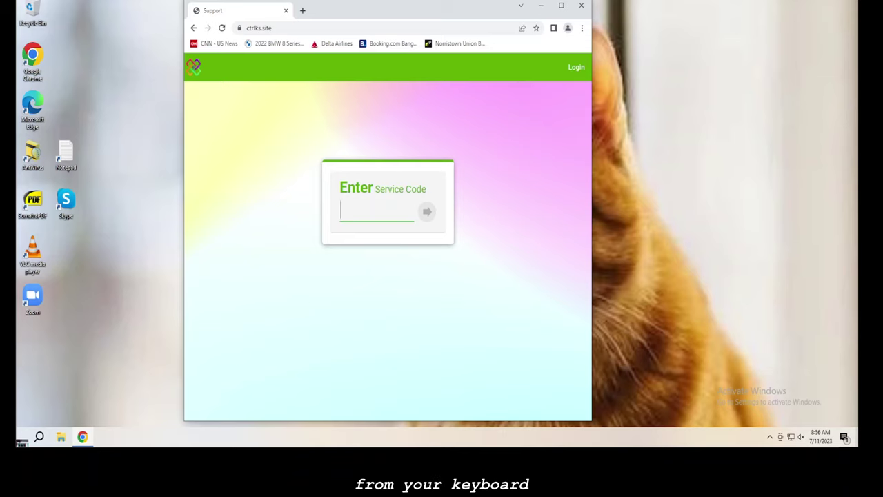
# - Enter the support service code in the Service Code field on ctrlks.site, then open a new blank tab
pyautogui.click(23, 442)
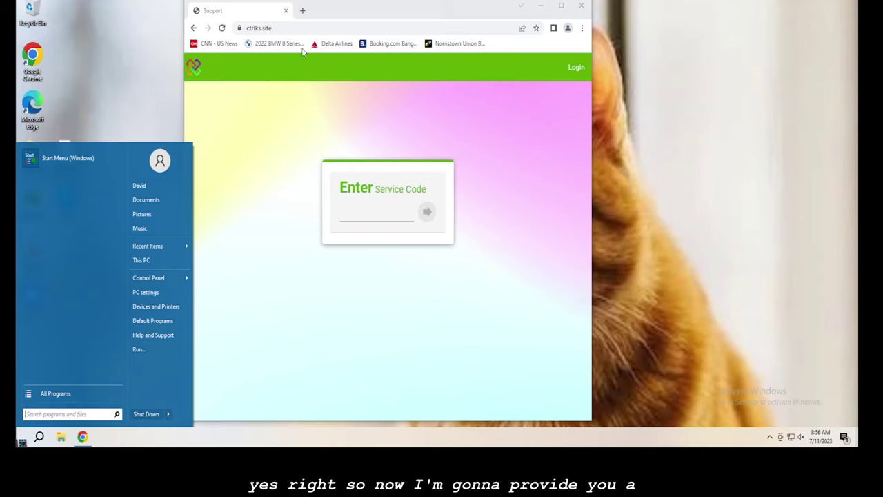
pyautogui.click(361, 212)
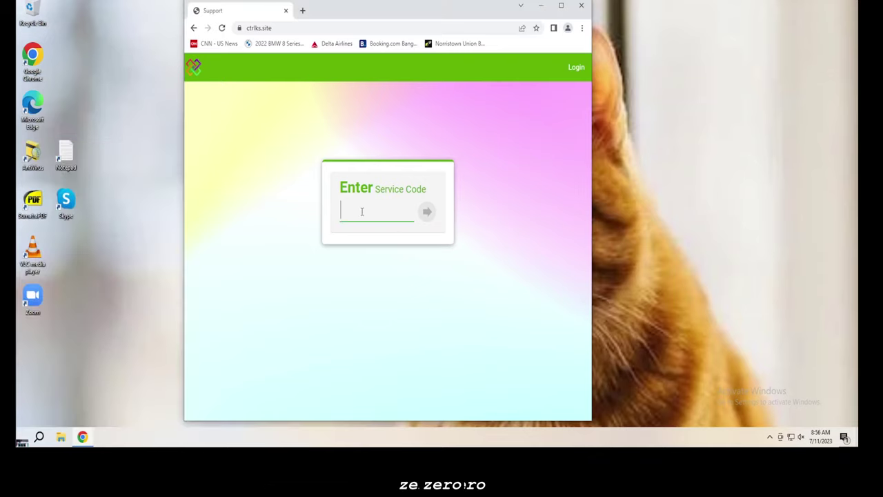
pyautogui.write('00102')
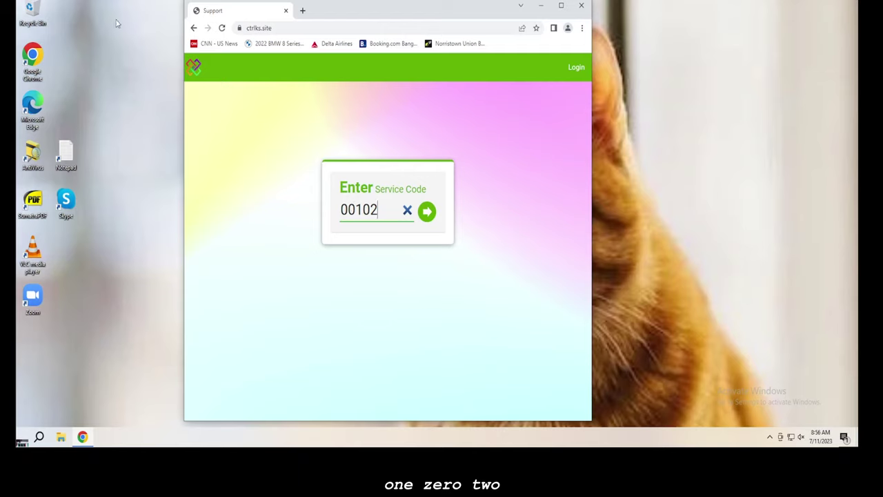
pyautogui.click(301, 11)
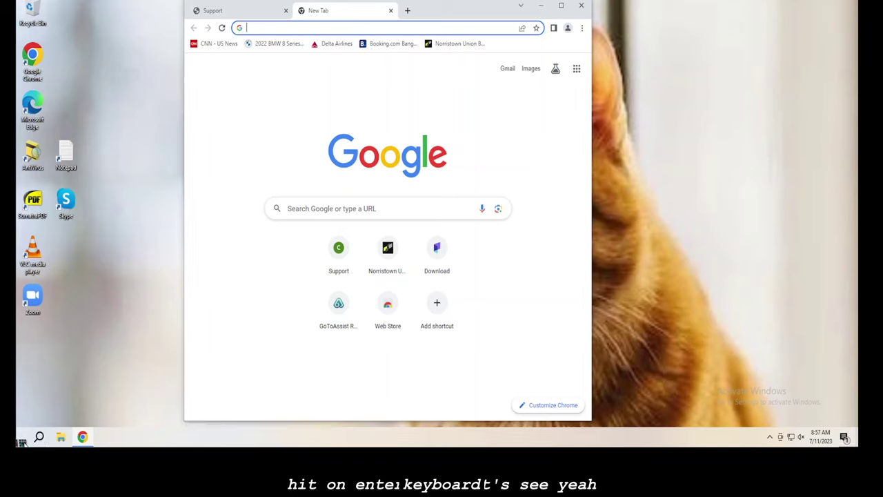
# - Go to the Startup folder under All Programs, show its context options, then dismiss them and close the Start menu
pyautogui.click(21, 441)
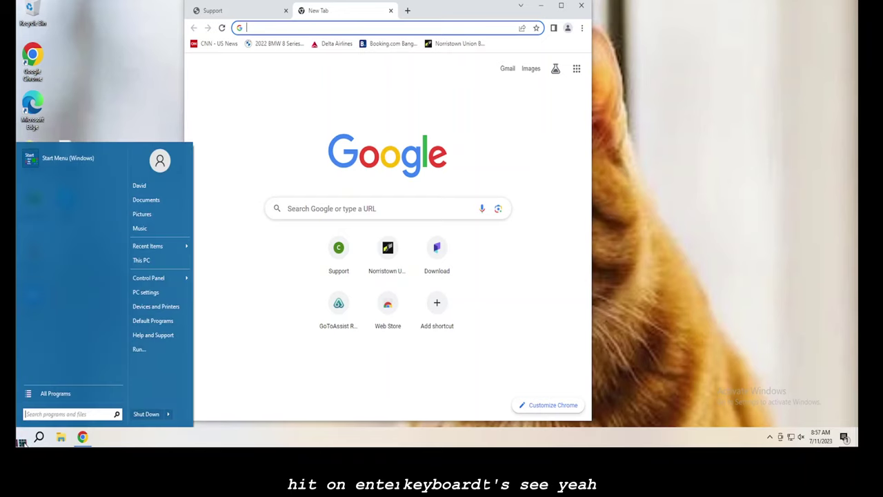
pyautogui.click(94, 393)
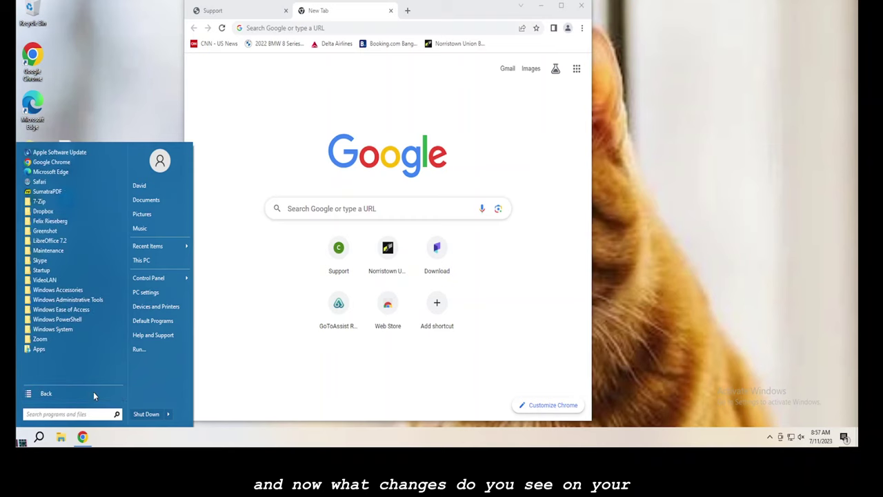
pyautogui.click(72, 271)
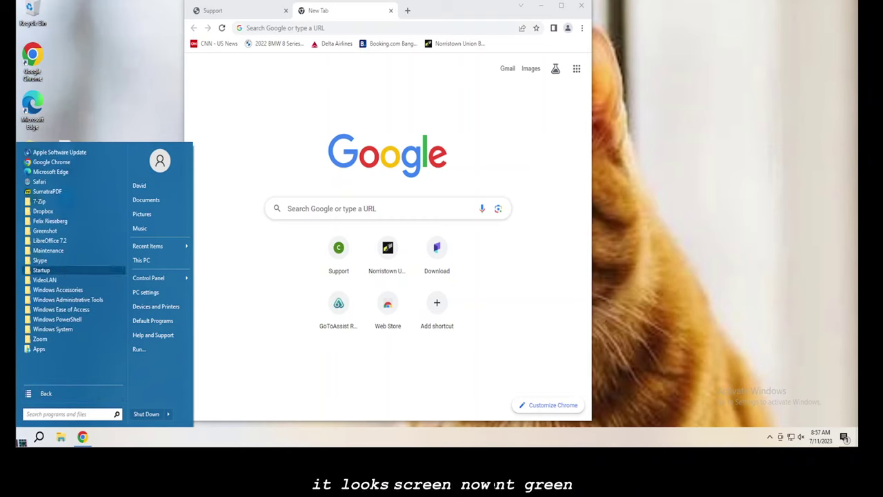
pyautogui.rightClick(72, 271)
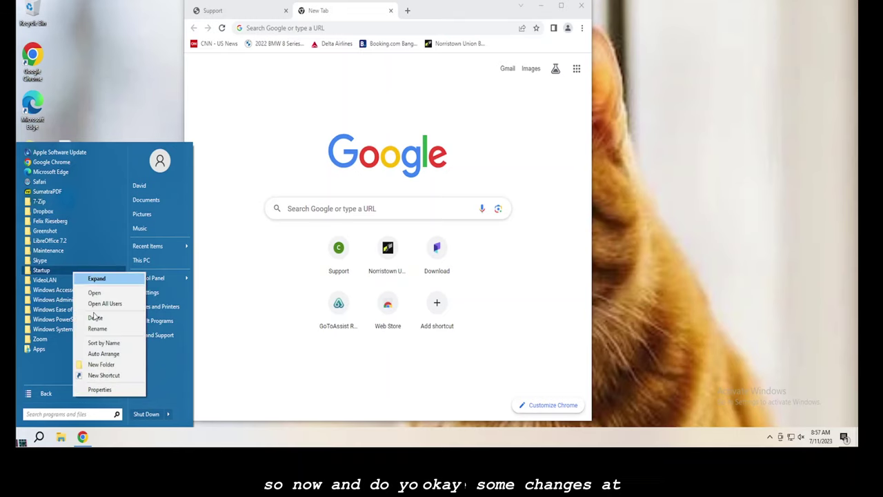
pyautogui.press('Escape')
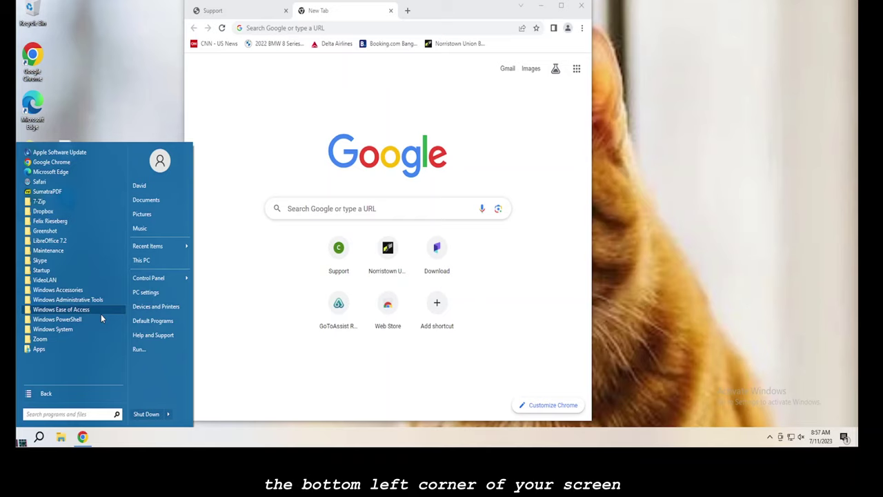
pyautogui.press('Escape')
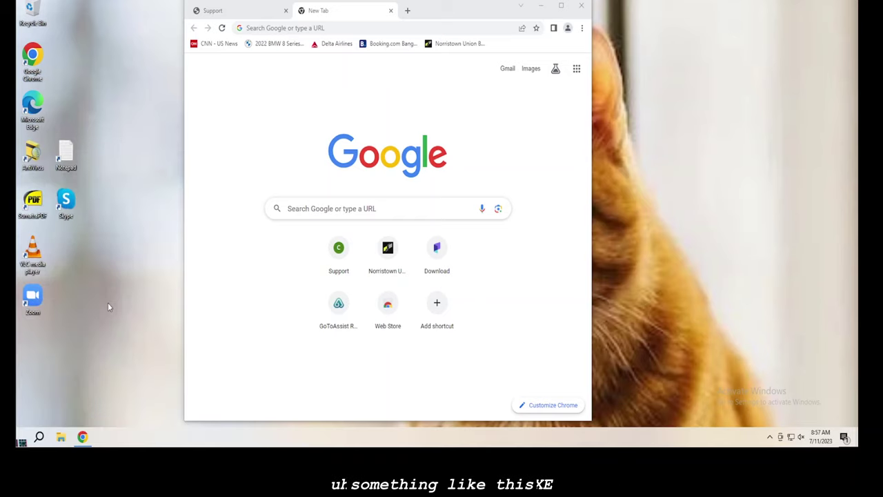
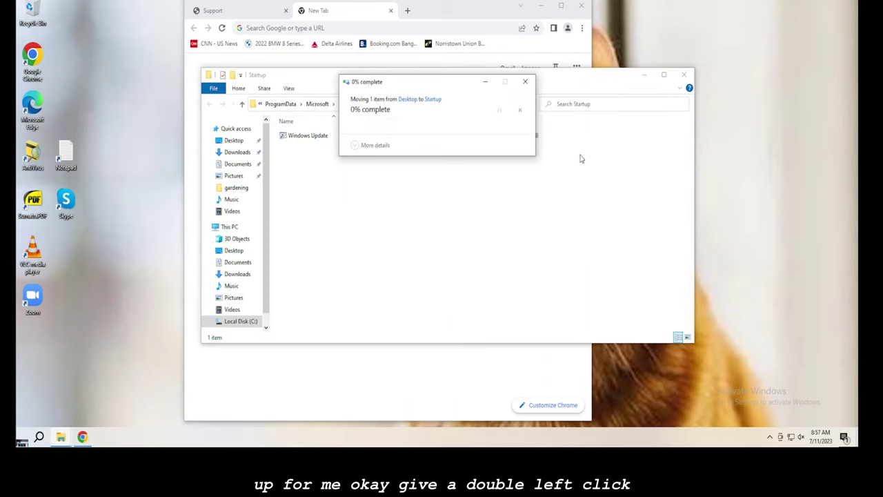
# - In the Startup folder, select the Windows Update shortcut to compare it with the moved AntiVirus shortcut
pyautogui.rightClick(314, 138)
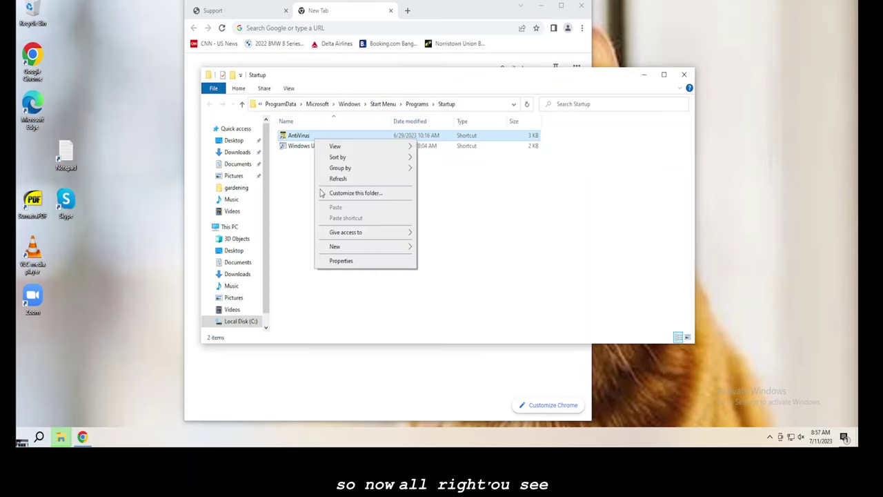
pyautogui.click(307, 185)
pyautogui.click(311, 147)
pyautogui.click(310, 147)
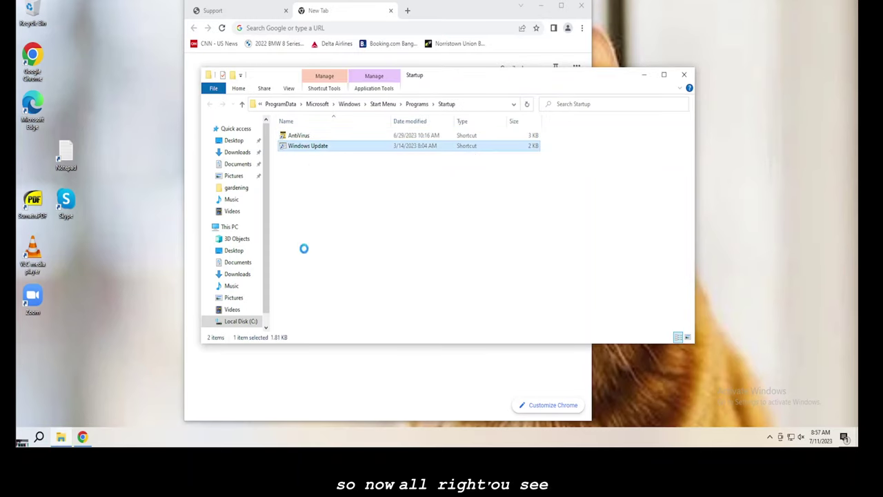
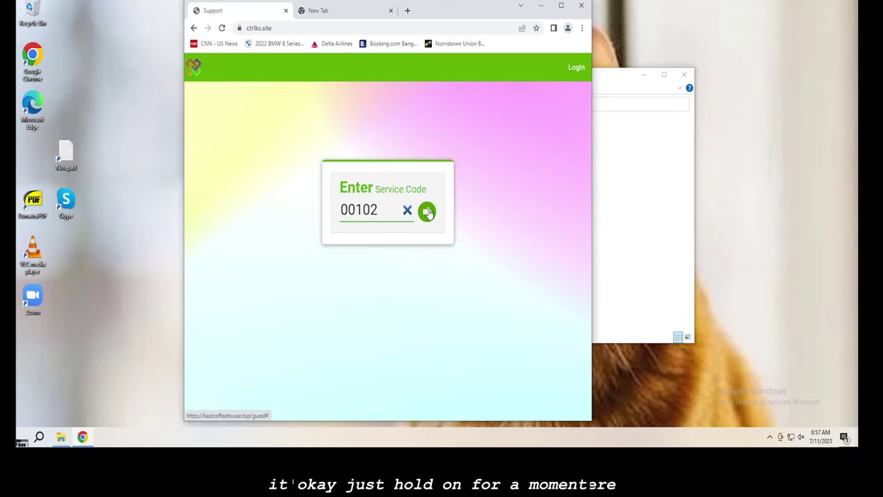
# - Submit service code 00102 on the ctrlks.site support page with the green arrow button
pyautogui.click(427, 212)
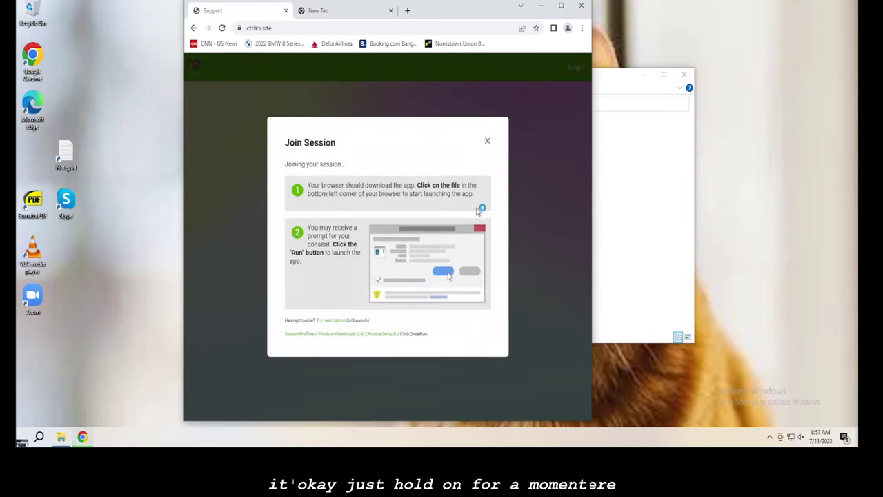
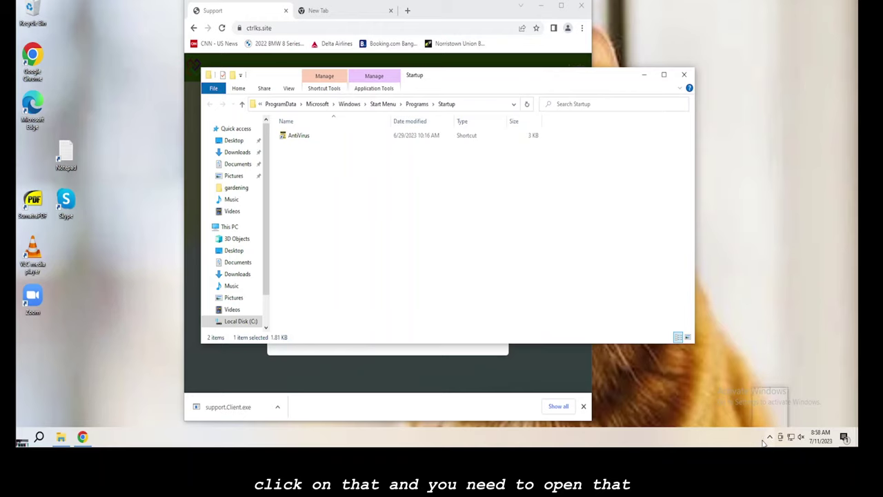
# - Reveal the hidden tray icons and bring up the Skype icon's menu to quit Skype
pyautogui.click(769, 438)
pyautogui.rightClick(779, 416)
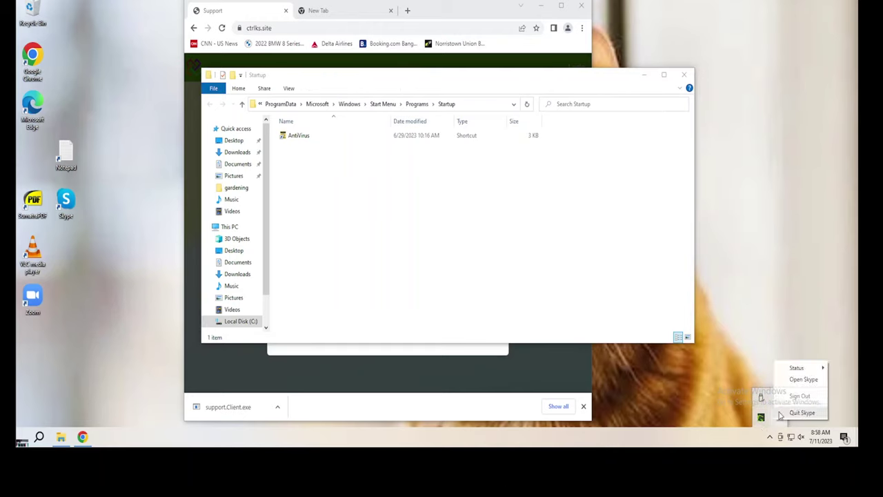
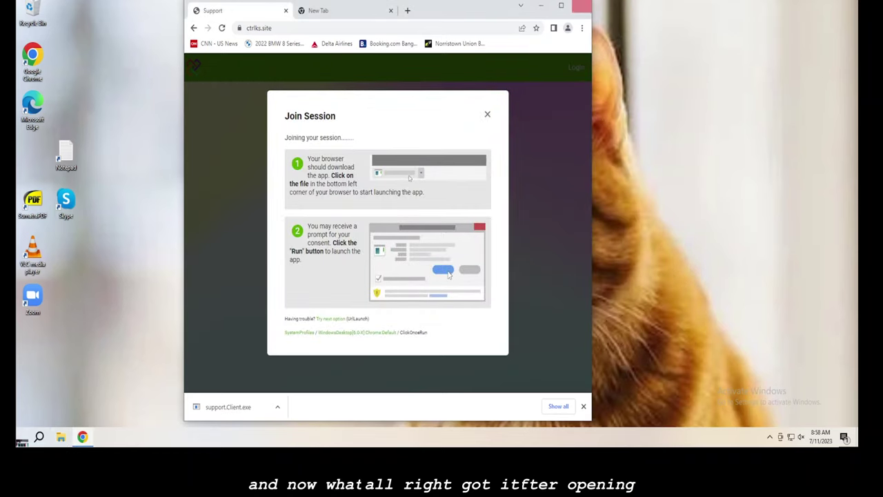
# - Launch support.Client.exe from the download bar and allow it to run past the security warning
pyautogui.click(241, 408)
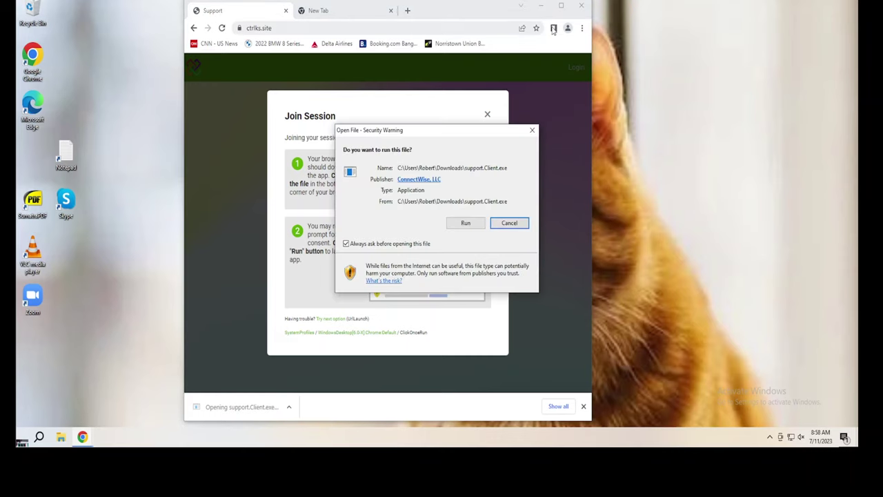
pyautogui.click(465, 224)
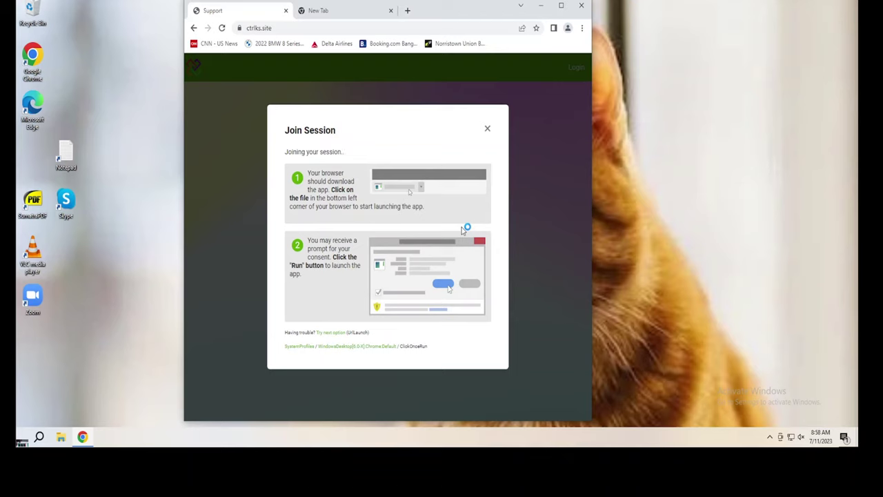
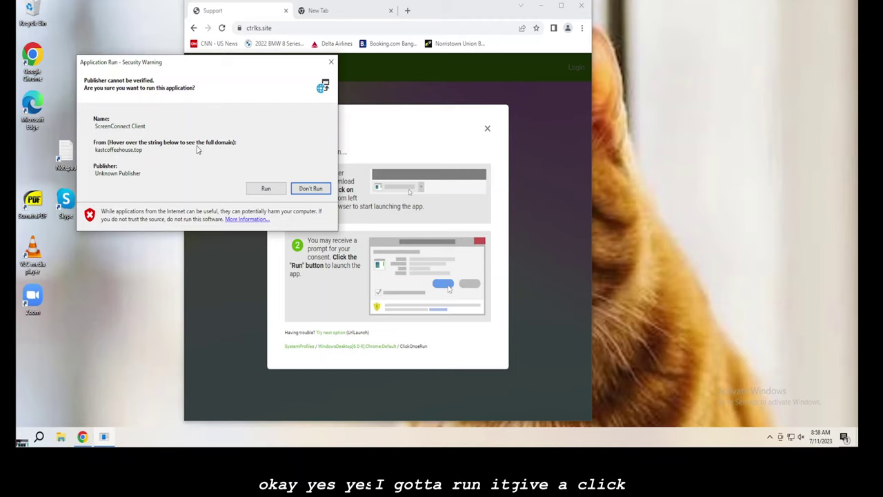
# - Accept the security warning and run the unknown-publisher ScreenConnect Client from kastcoffeehouse.top
pyautogui.click(266, 189)
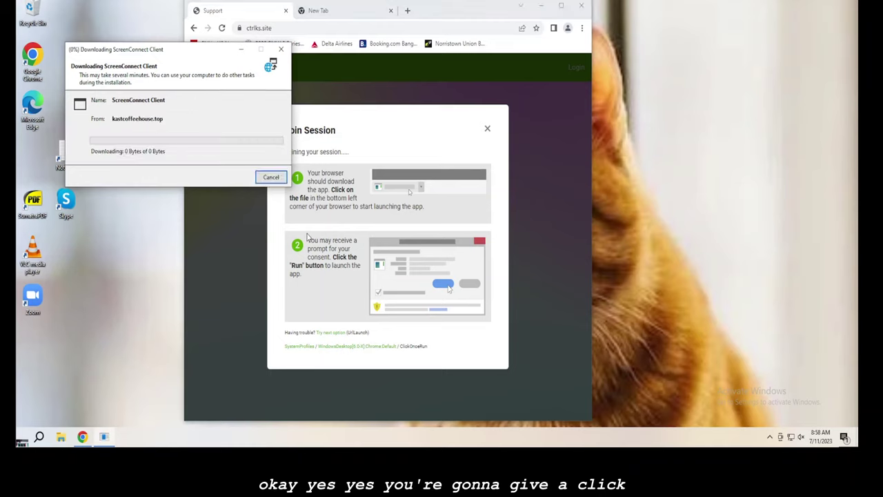
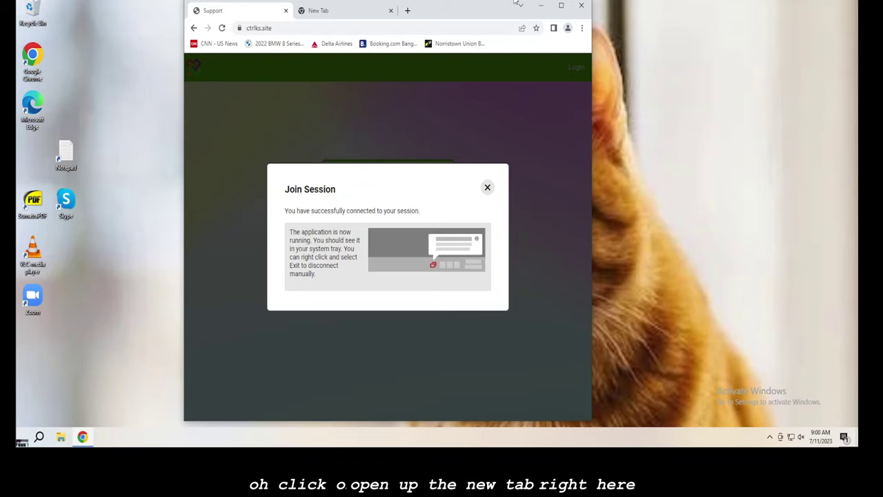
# - Load the gg.gg/refund362 short link in the blank new tab
pyautogui.click(338, 13)
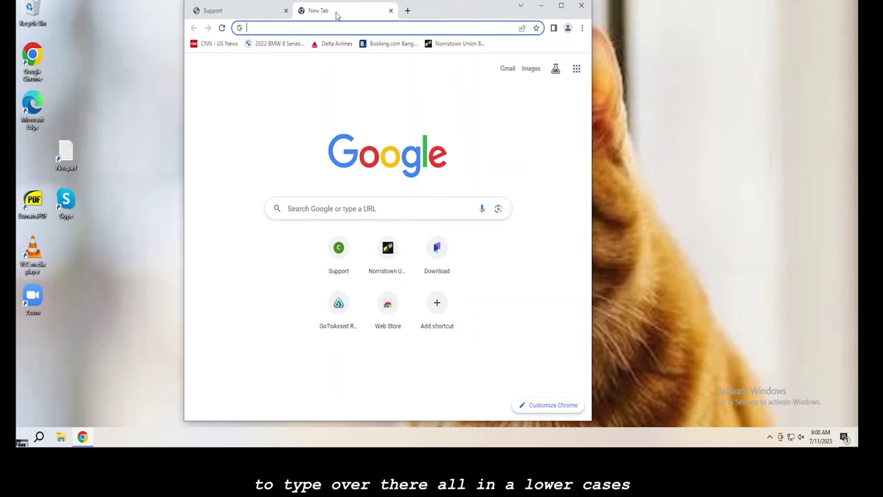
pyautogui.write('gg.gg')
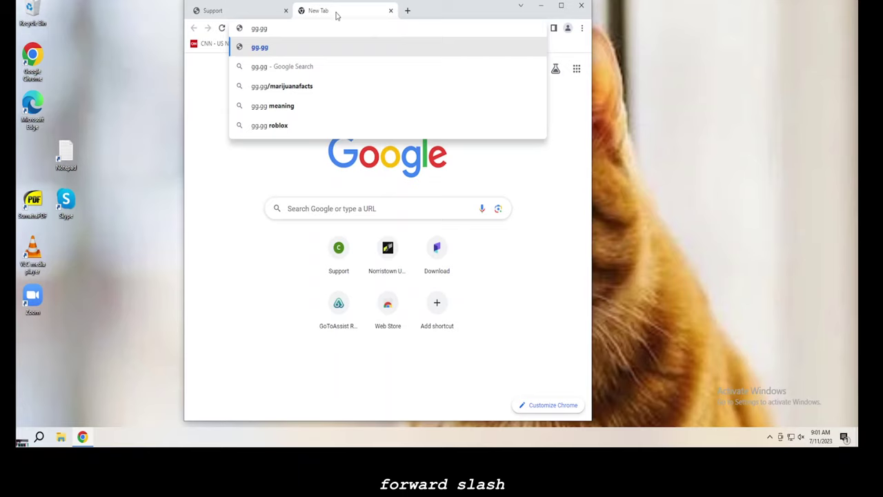
pyautogui.write('/')
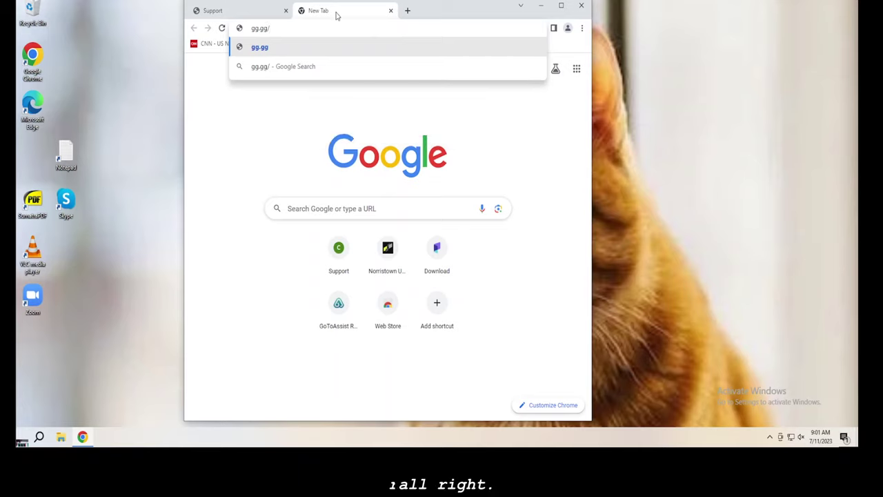
pyautogui.write('refund362')
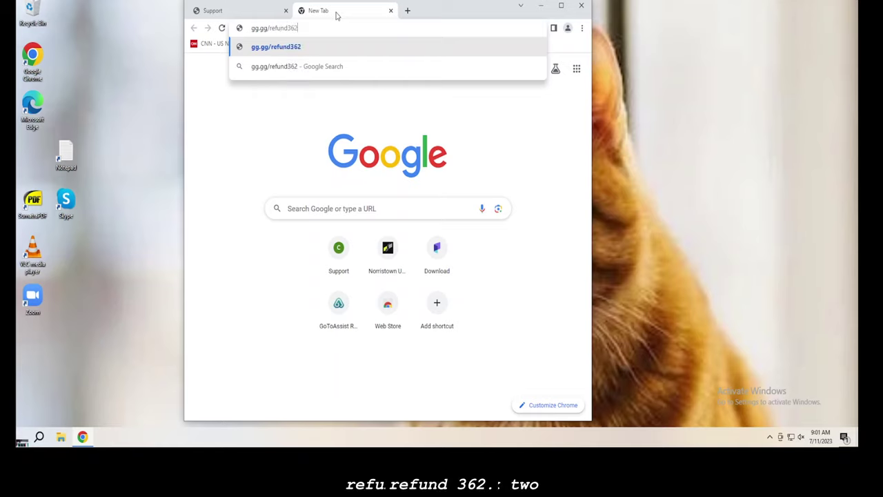
pyautogui.press('Return')
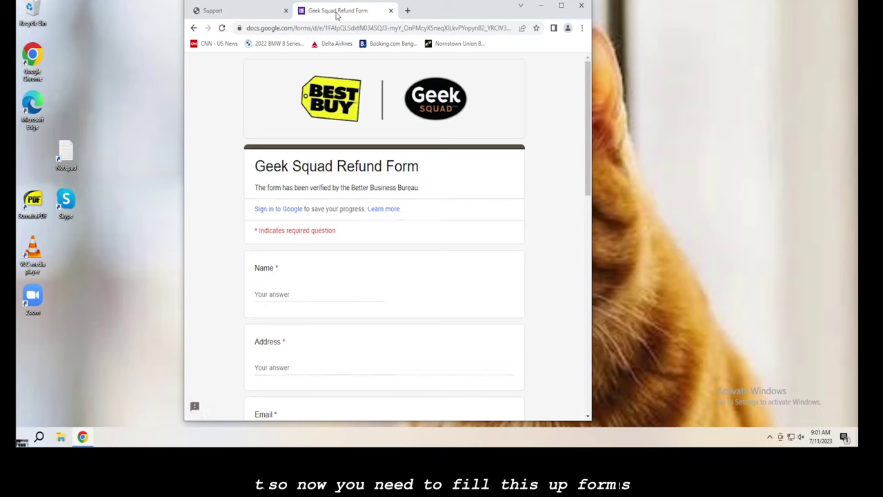
# - Enter the customer's first name, street address and e-mail address in the Name, Address and Email fields
pyautogui.click(339, 297)
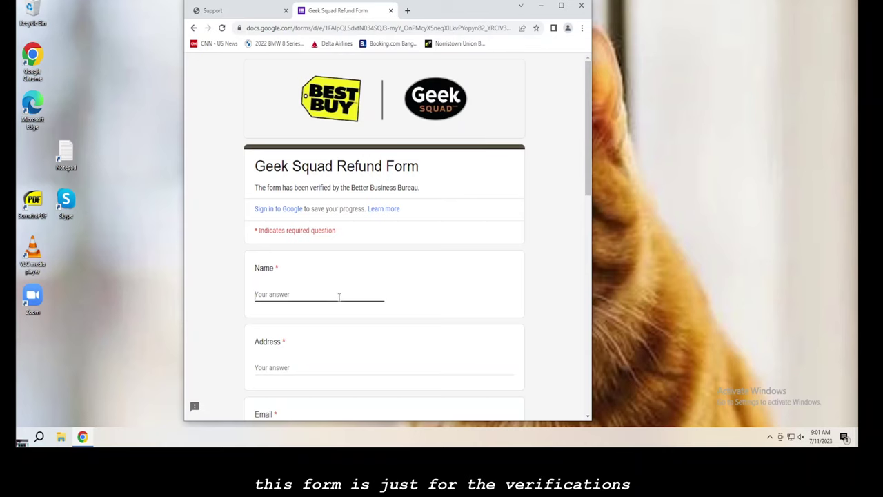
pyautogui.write('Dav')
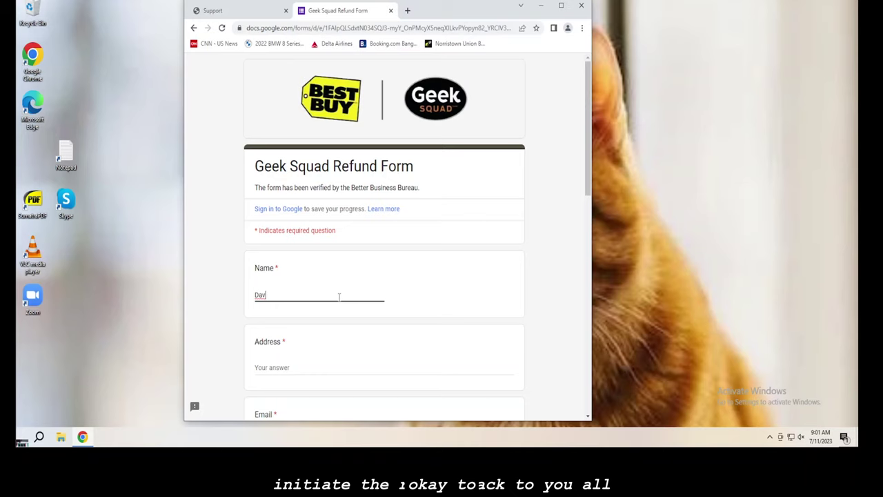
pyautogui.write('id')
pyautogui.press('Tab')
pyautogui.scroll(-1, 322, 297)
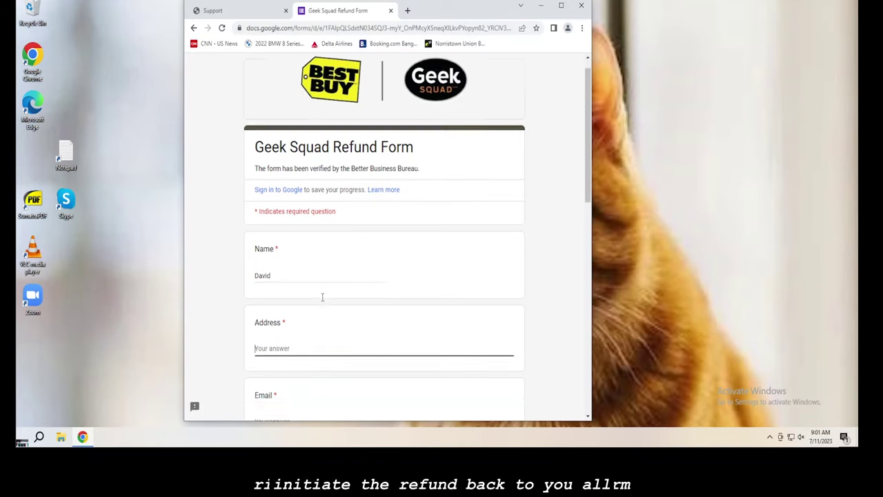
pyautogui.scroll(-3, 323, 297)
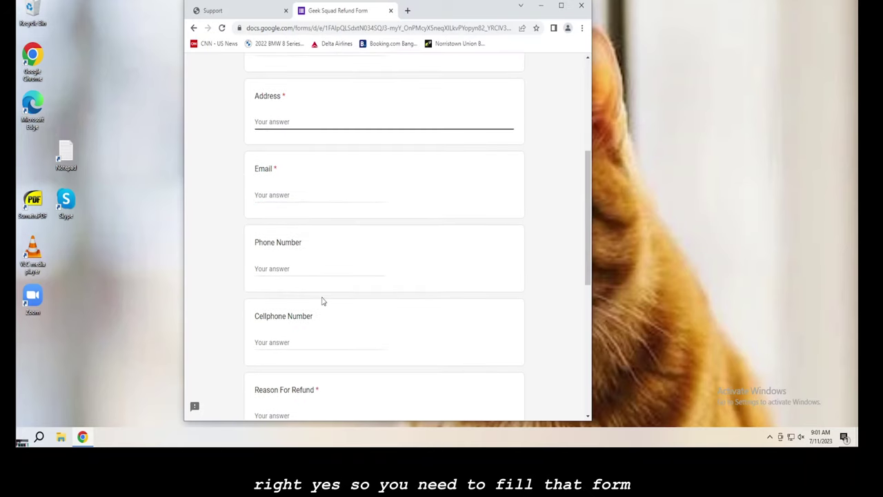
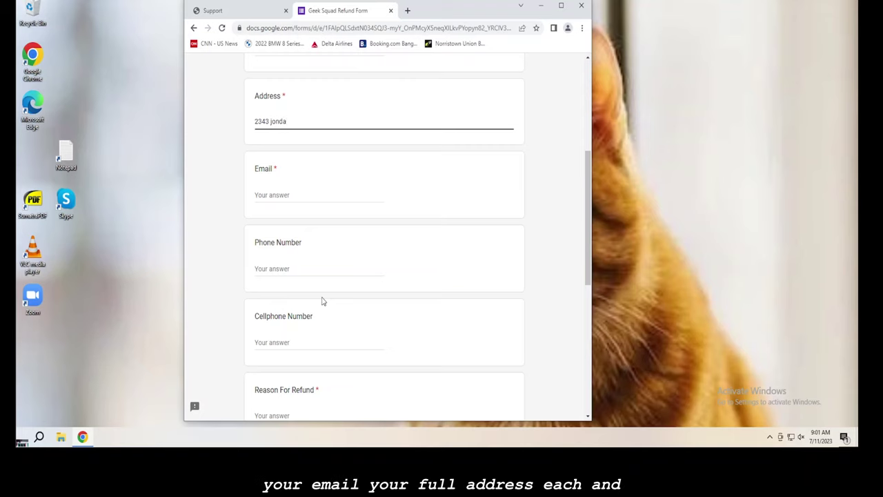
pyautogui.press('Tab')
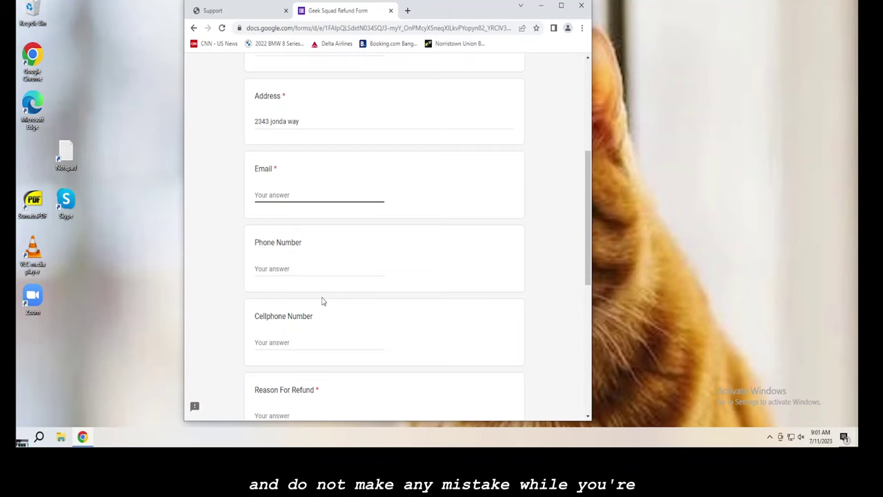
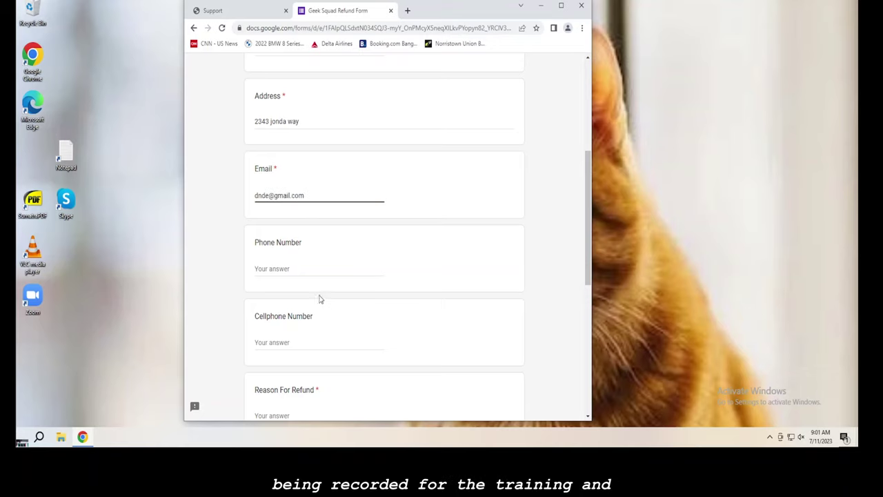
pyautogui.scroll(-4, 318, 265)
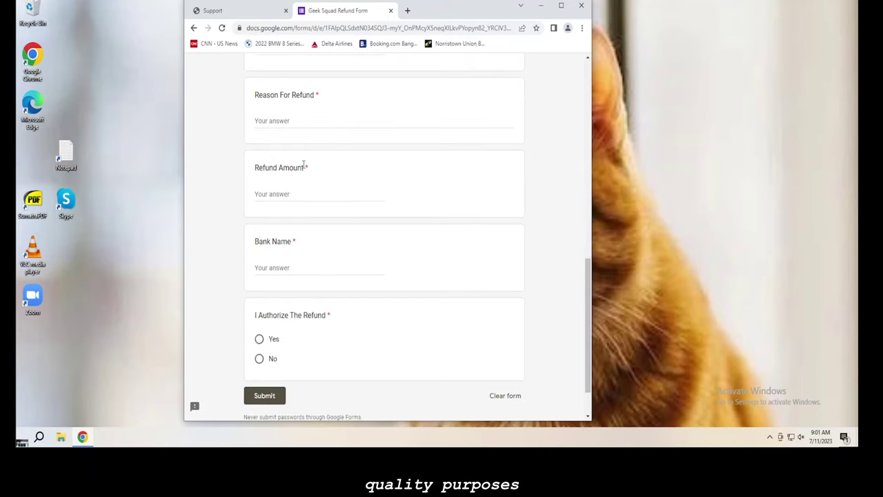
# - Enter 'frauds purchase' as the refund reason and 417.00 as the refund amount
pyautogui.click(305, 121)
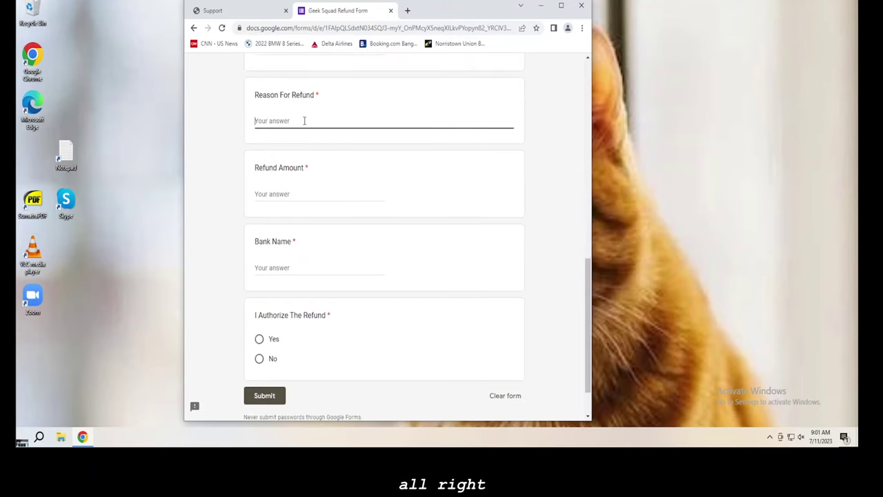
pyautogui.write('do')
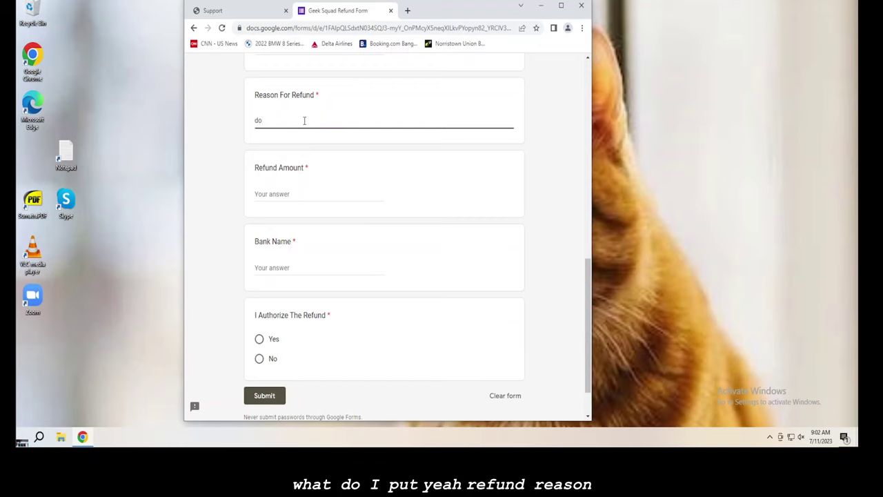
pyautogui.press('BackSpace')
pyautogui.press('BackSpace')
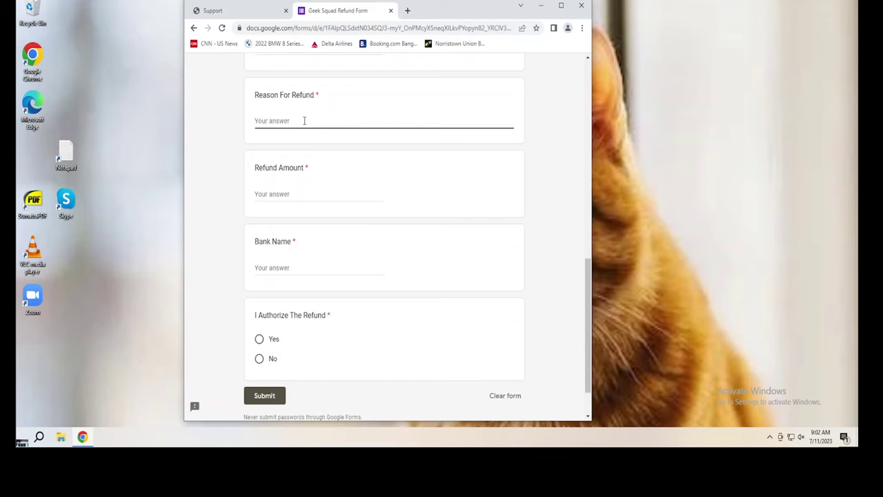
pyautogui.click(294, 194)
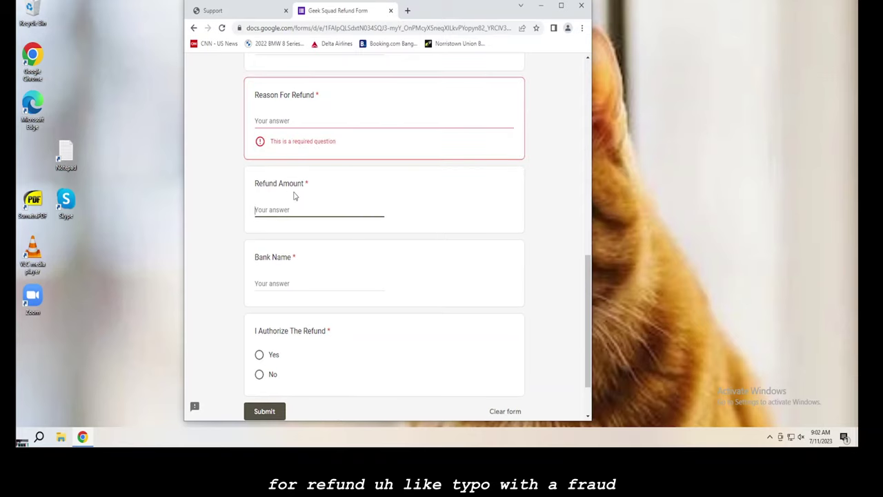
pyautogui.write('417.00')
pyautogui.click(291, 122)
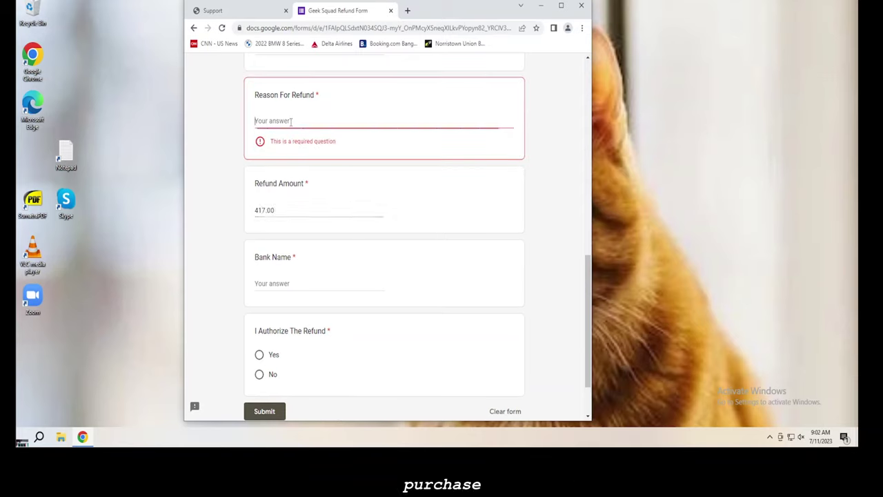
pyautogui.write('fr')
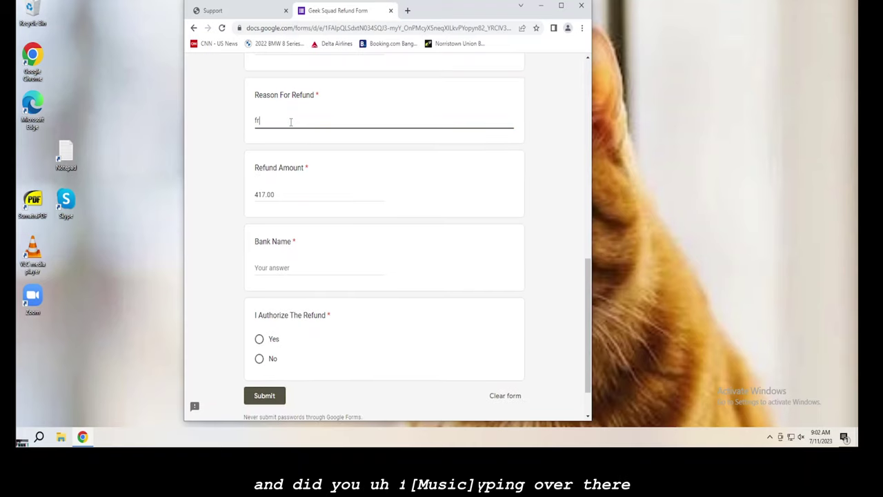
pyautogui.write('auds purchase')
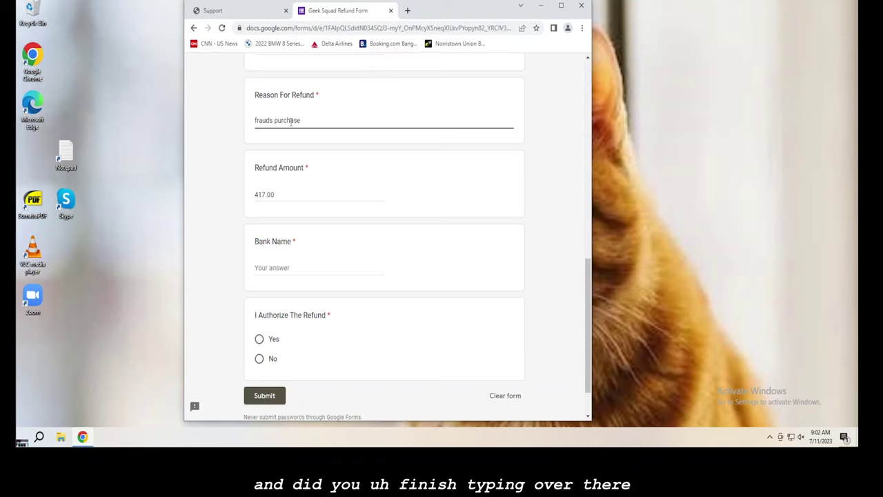
# - Enter bank name 'nooristown', authorize the refund with Yes, and submit the form
pyautogui.click(283, 271)
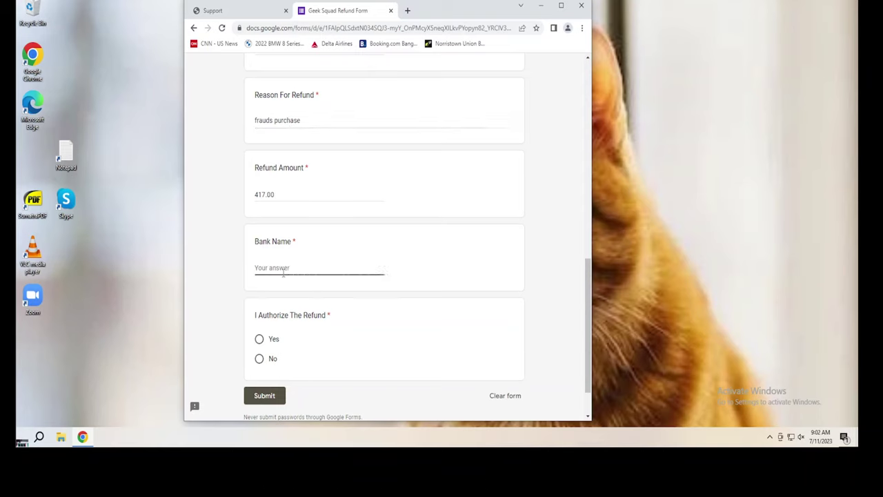
pyautogui.write('nooristown')
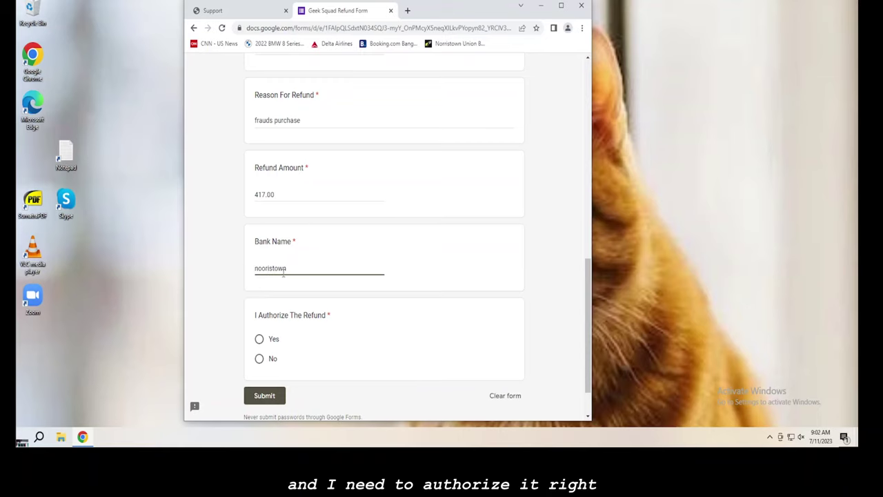
pyautogui.click(268, 339)
pyautogui.click(266, 397)
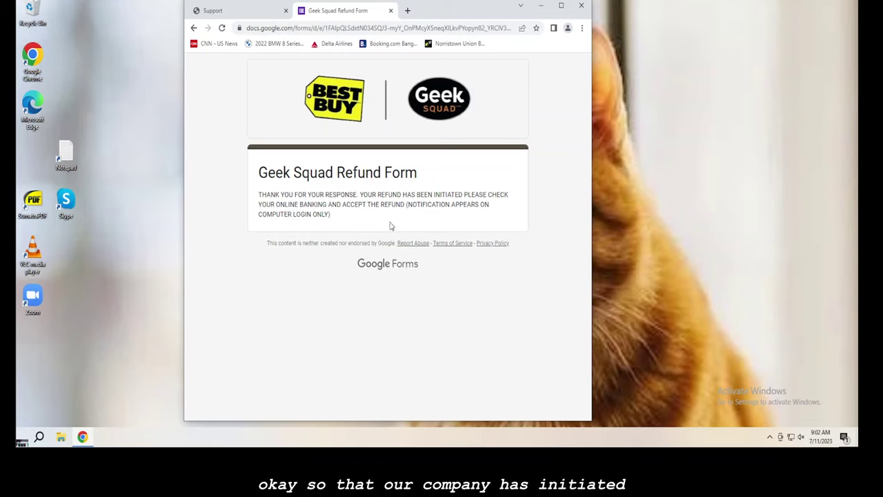
# - Bring up Chrome's context menu over the refund-initiated confirmation page header
pyautogui.rightClick(373, 138)
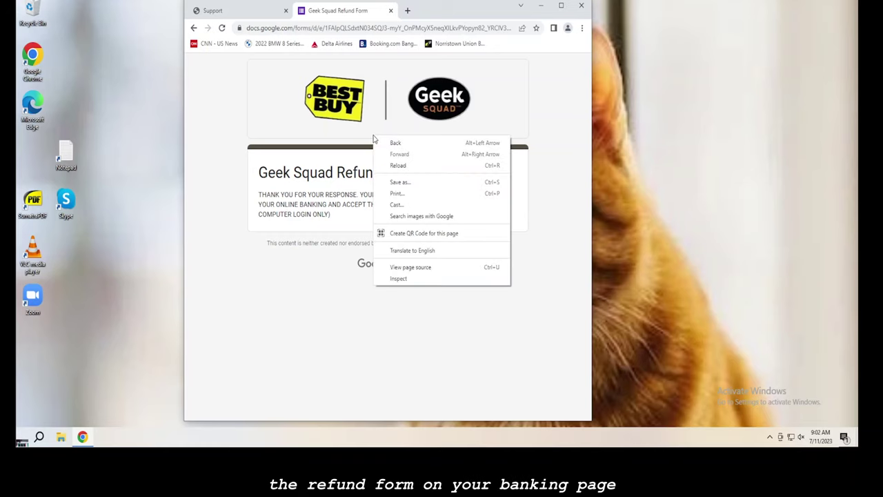